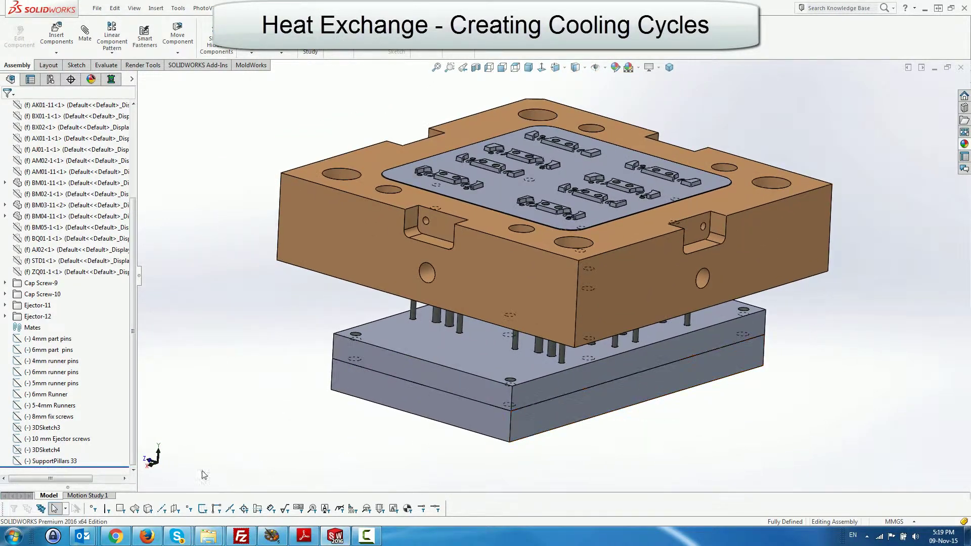
# - Show 3DSketch3, then bring up the Heat Exchange options in the MoldWorks tree
pyautogui.rightClick(52, 432)
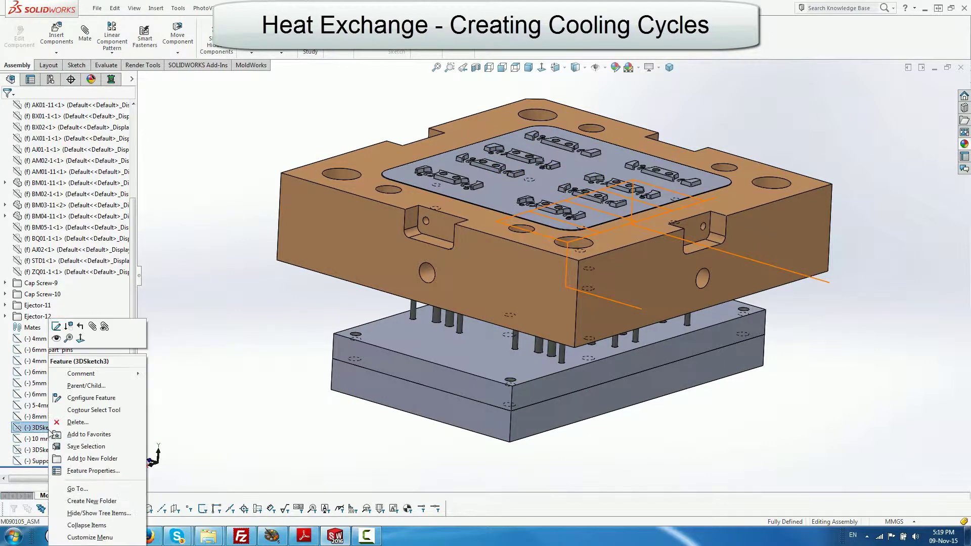
pyautogui.click(56, 339)
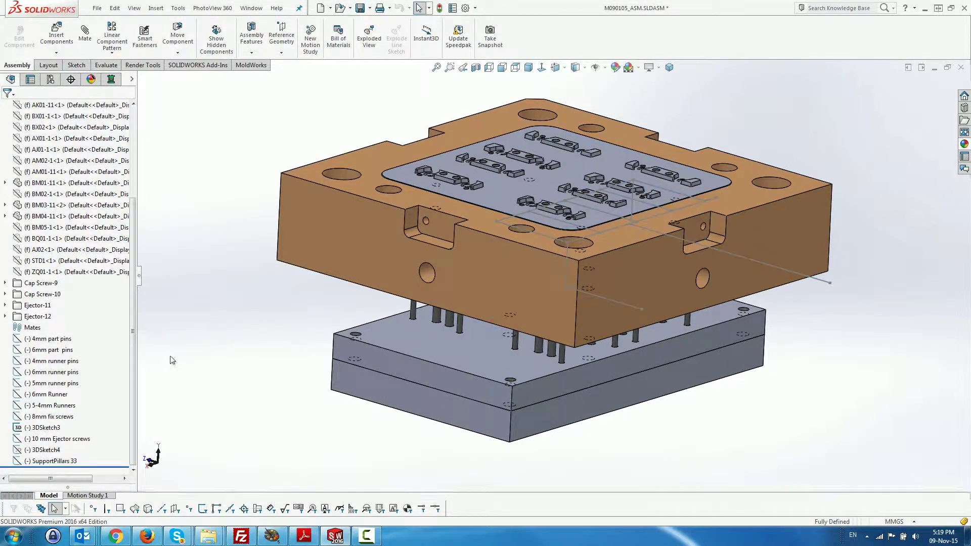
pyautogui.click(111, 80)
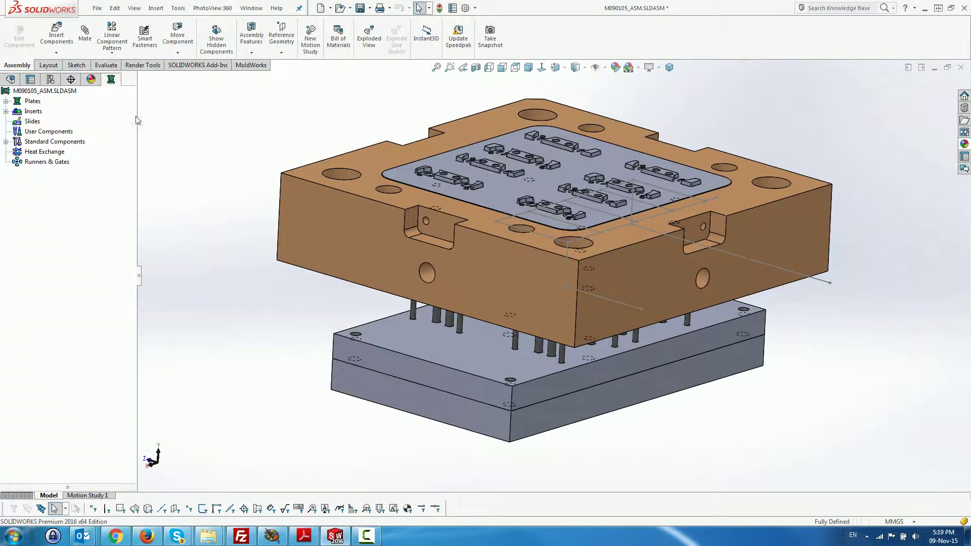
pyautogui.click(623, 303)
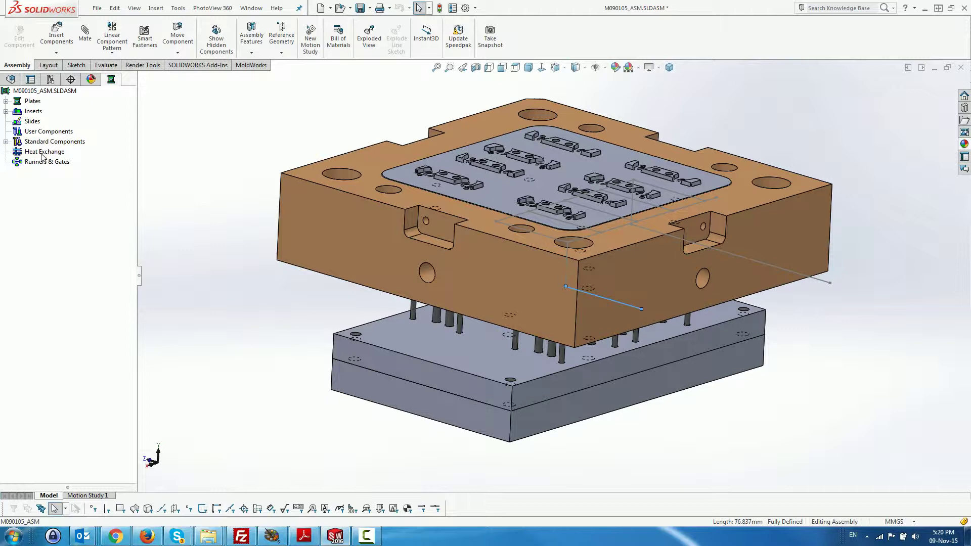
pyautogui.rightClick(42, 154)
# - Start a Heat Exchange cycle on 3DSketch3 and open the Cycle pipe settings for Line1
pyautogui.click(63, 158)
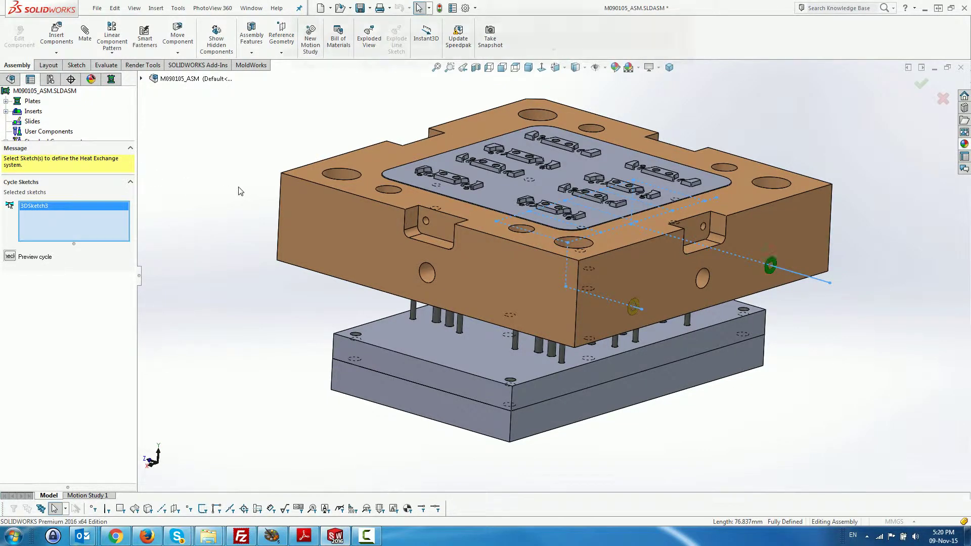
pyautogui.scroll(3, 576, 211)
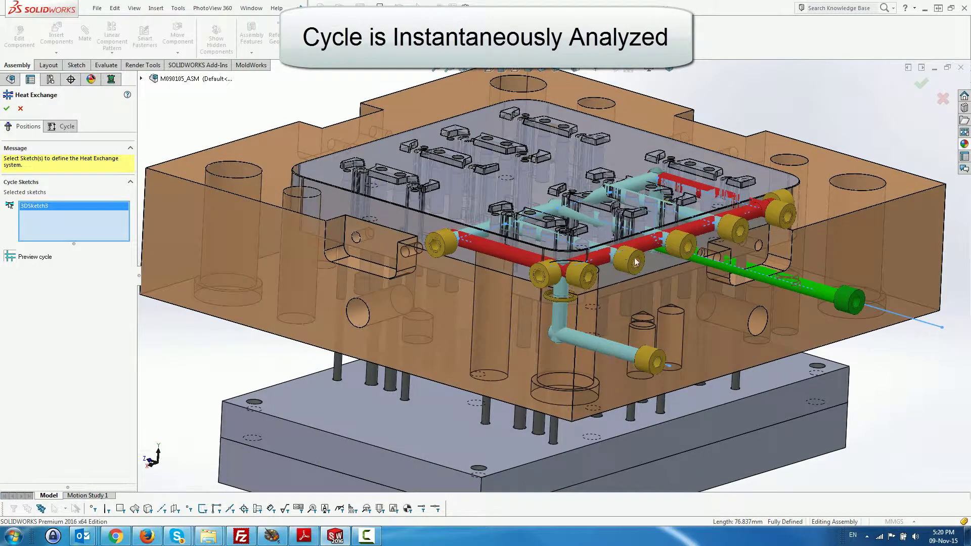
pyautogui.scroll(3, 652, 264)
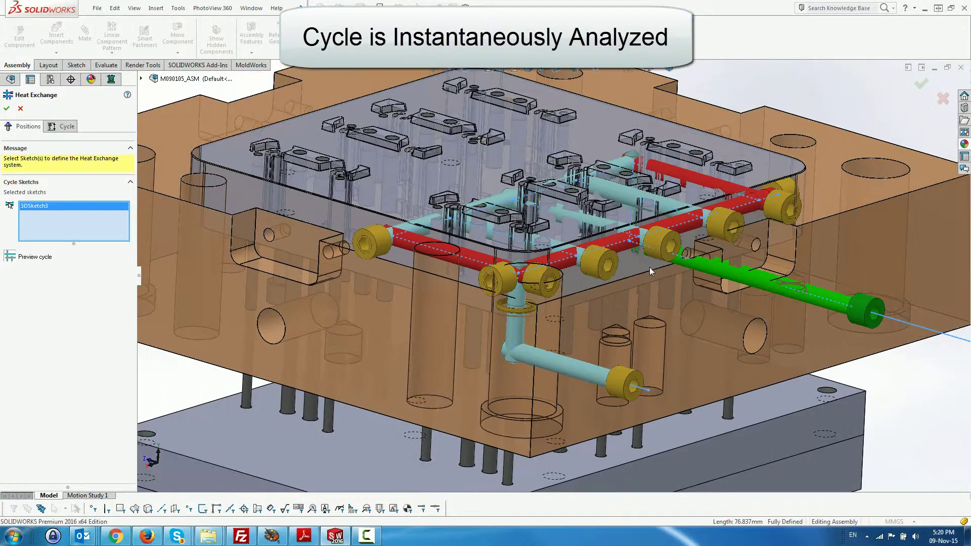
pyautogui.click(63, 126)
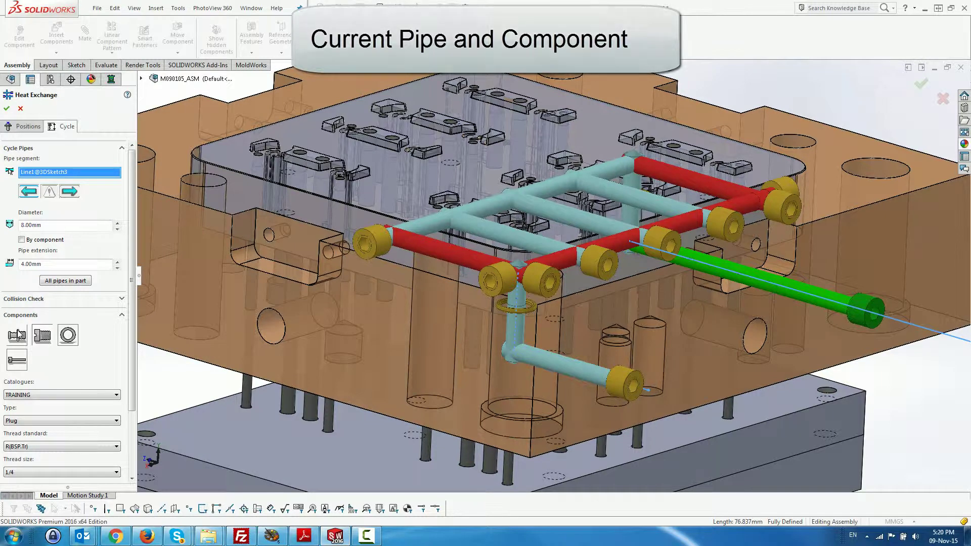
# - Change the pipe-end plug to a flush Connector Type1 fitting, then select the lower pipe segment
pyautogui.click(18, 335)
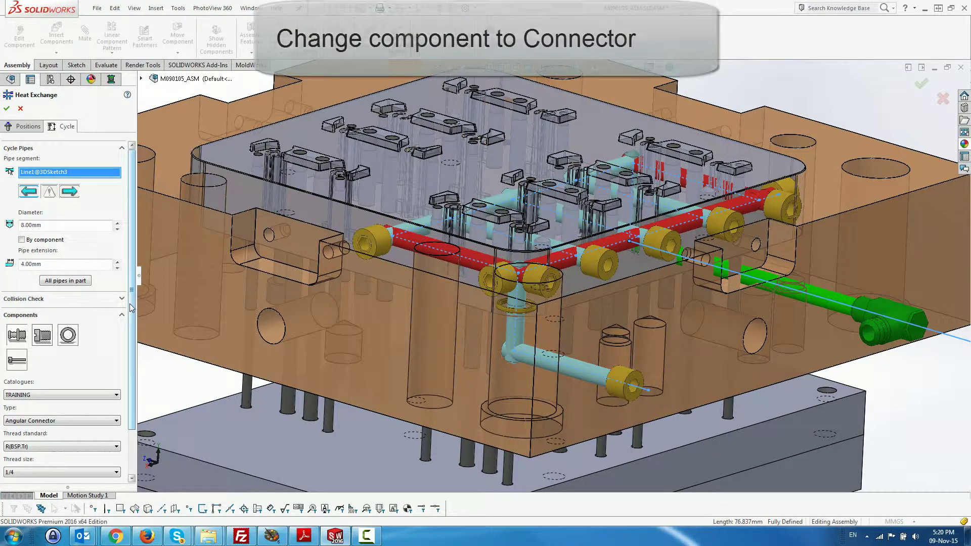
pyautogui.scroll(-3, 131, 305)
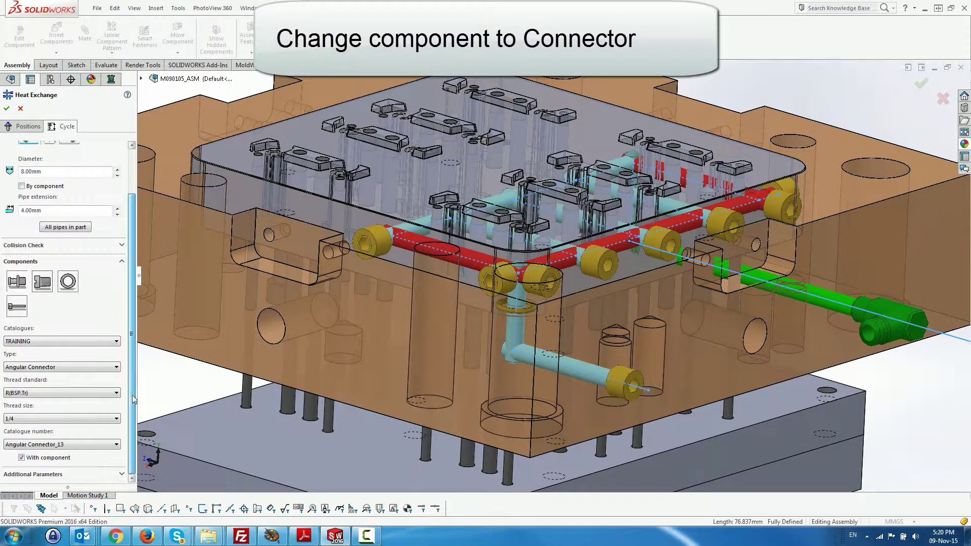
pyautogui.click(101, 367)
pyautogui.click(61, 391)
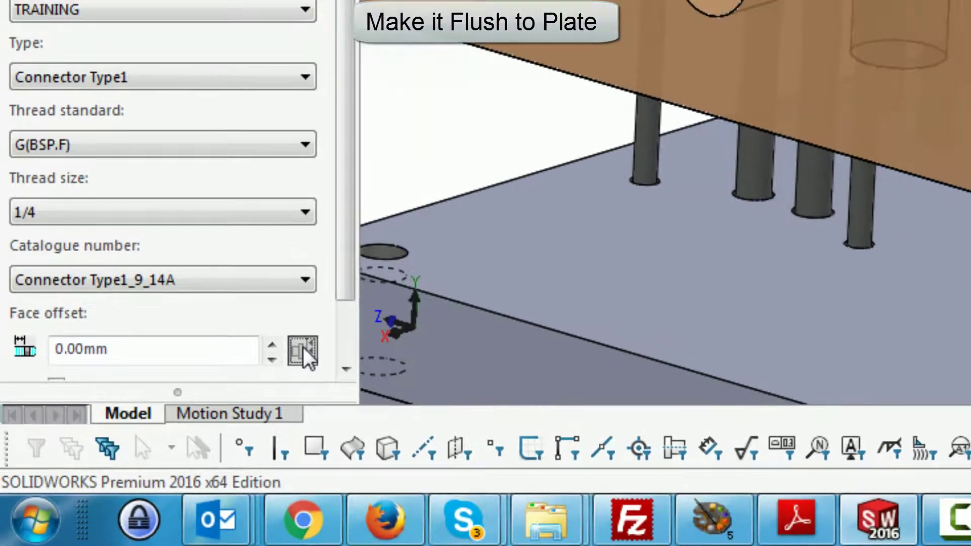
pyautogui.click(332, 332)
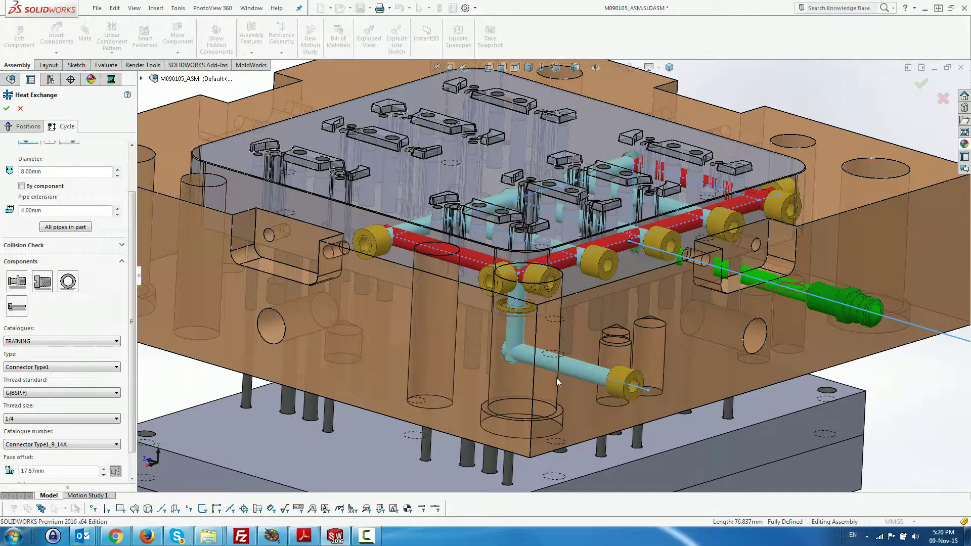
pyautogui.click(572, 369)
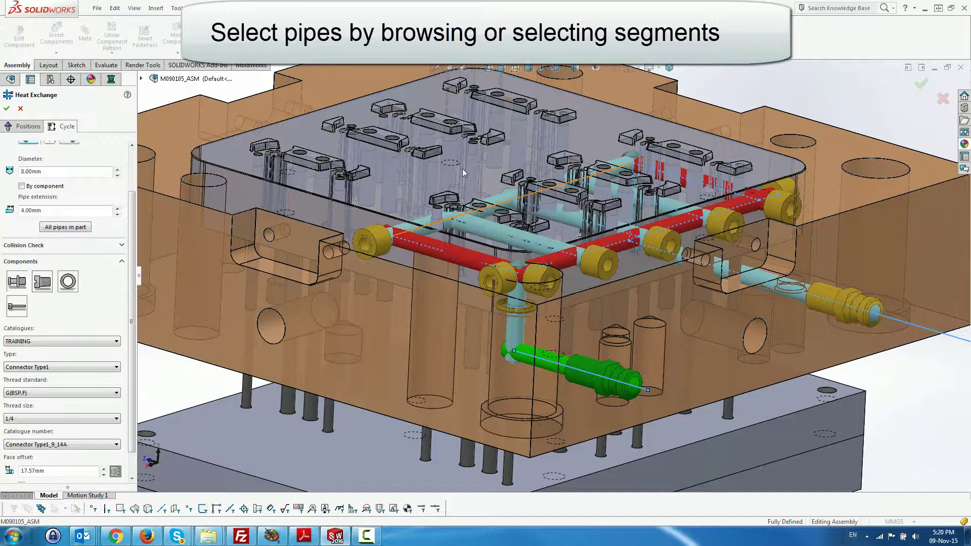
# - From the Top view, switch the extension direction of pipe segment Line27
pyautogui.click(516, 67)
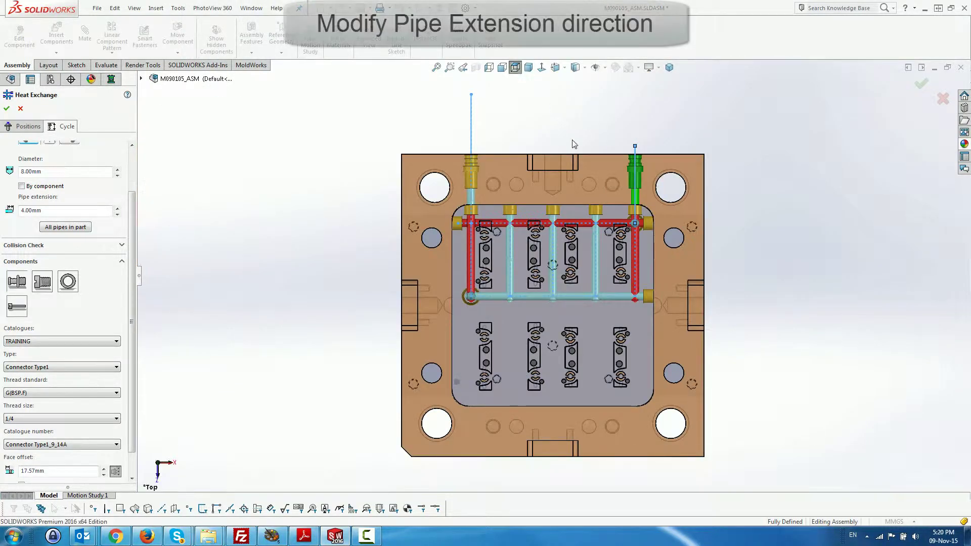
pyautogui.scroll(-3, 508, 198)
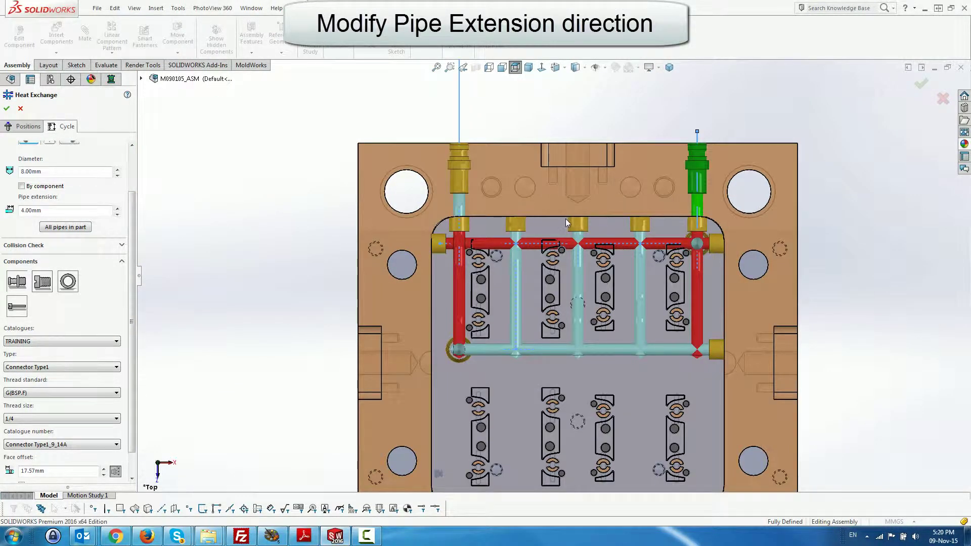
pyautogui.scroll(-2, 566, 219)
pyautogui.scroll(-2, 657, 251)
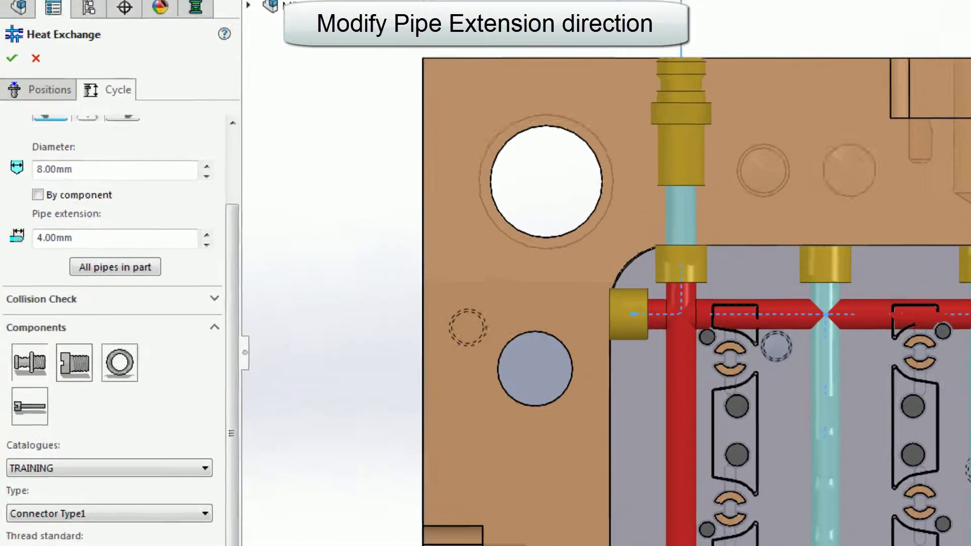
pyautogui.scroll(2, 51, 189)
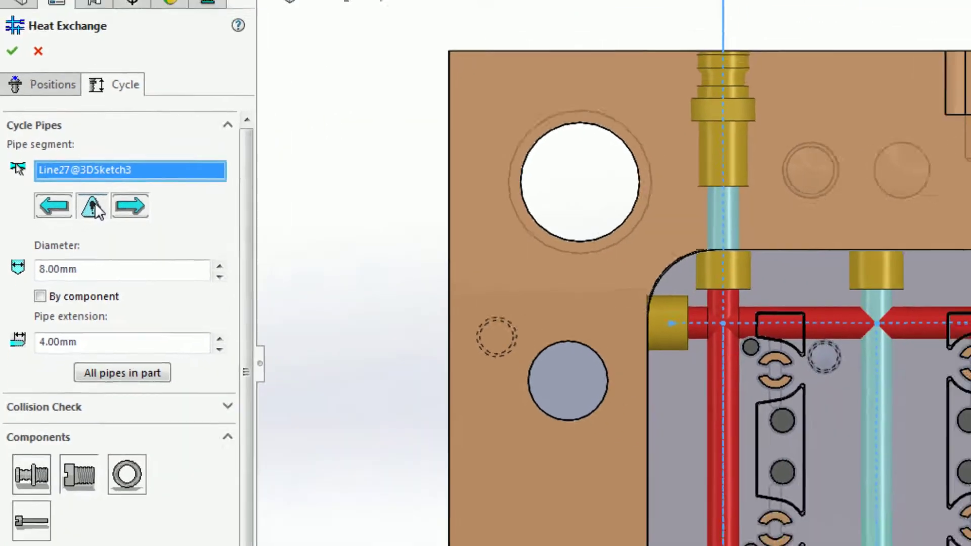
pyautogui.click(92, 207)
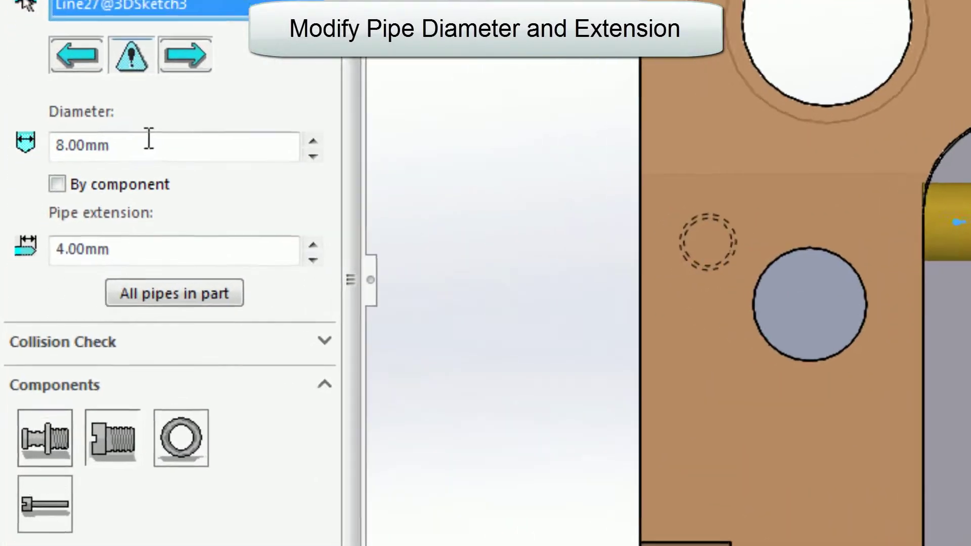
# - Set the current pipe's diameter to 6 mm and its pipe extension to 3 mm
pyautogui.doubleClick(90, 188)
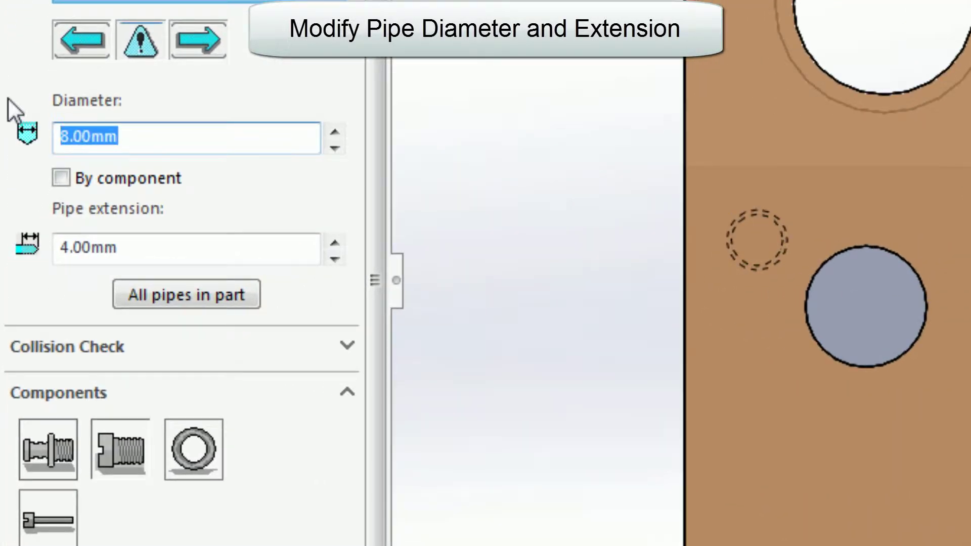
pyautogui.write('6')
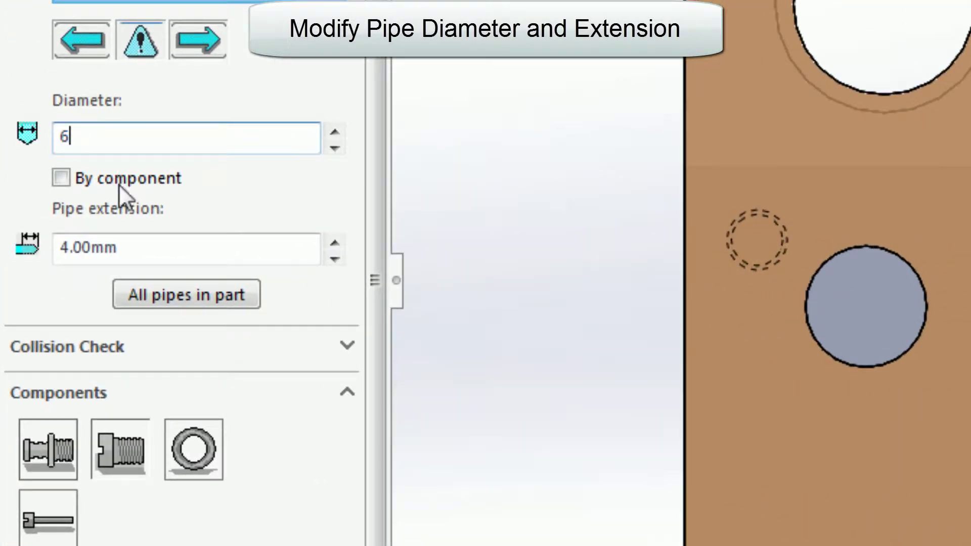
pyautogui.click(157, 241)
pyautogui.moveTo(157, 240); pyautogui.dragTo(52, 223)
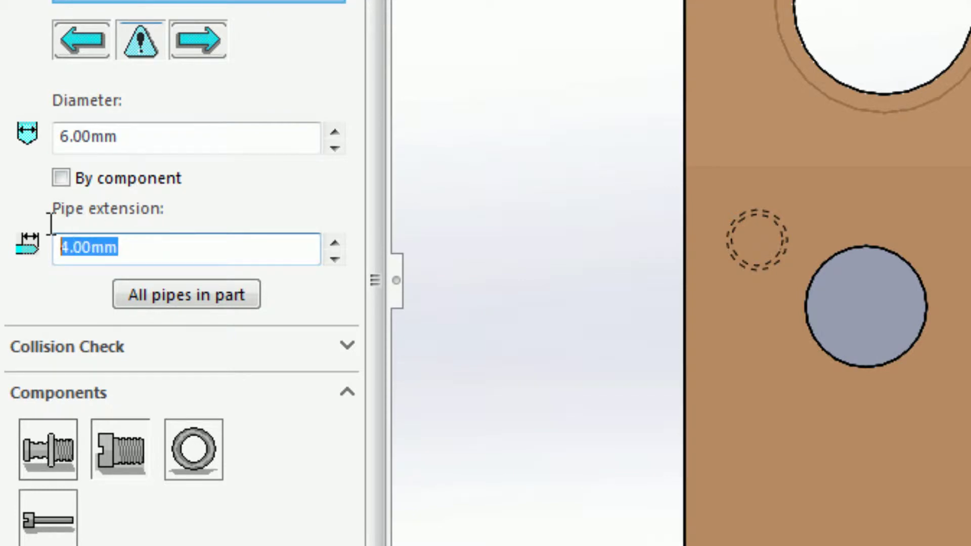
pyautogui.write('3')
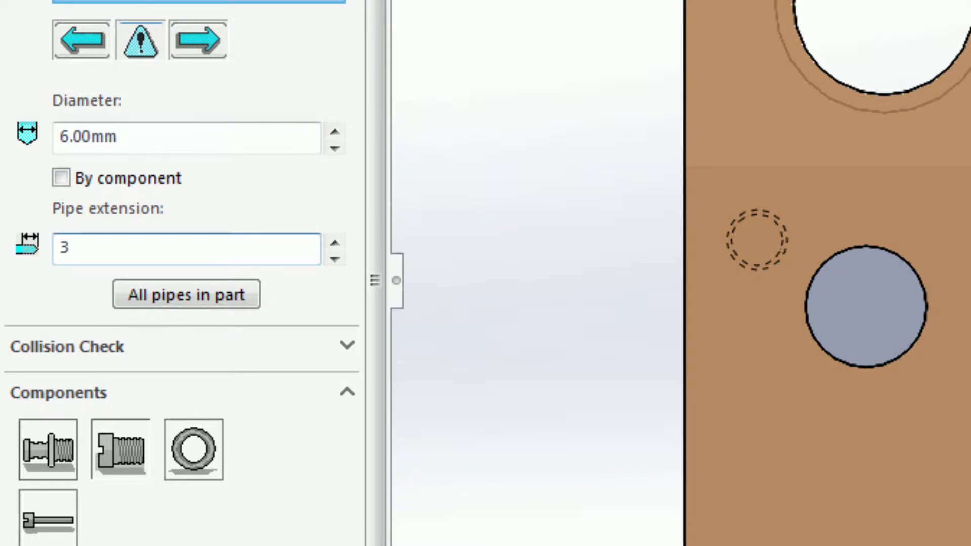
pyautogui.press('Tab')
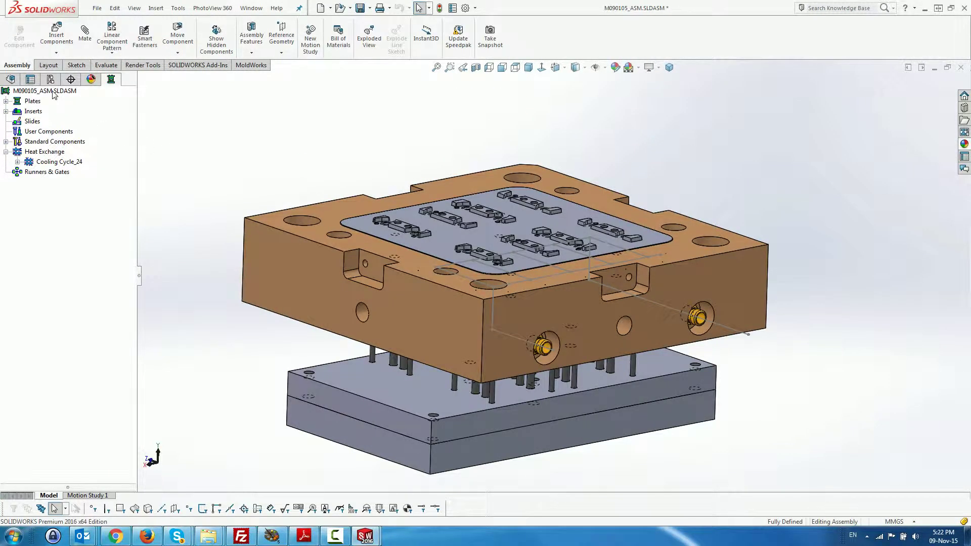
# - Make the mold plates transparent and isolate the BK01-11 insert plate
pyautogui.rightClick(53, 93)
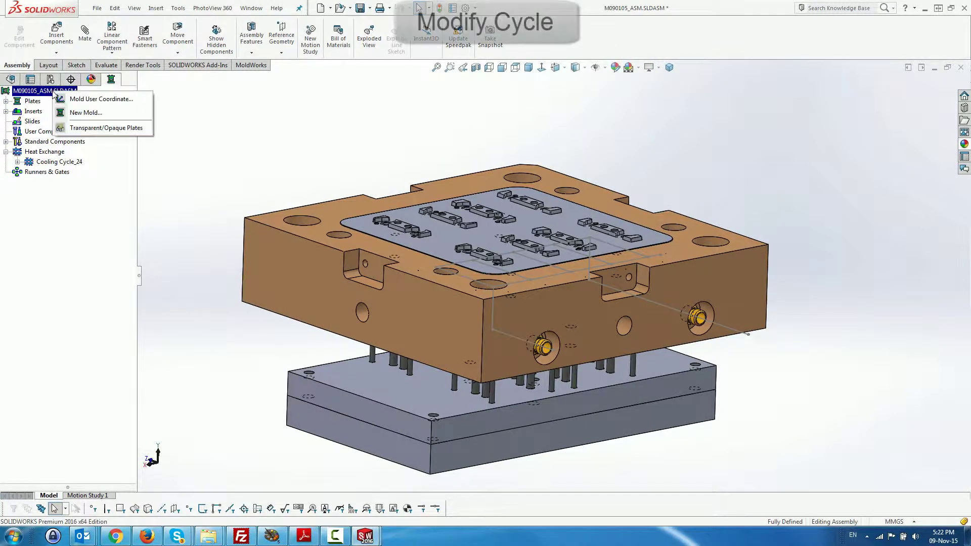
pyautogui.click(94, 128)
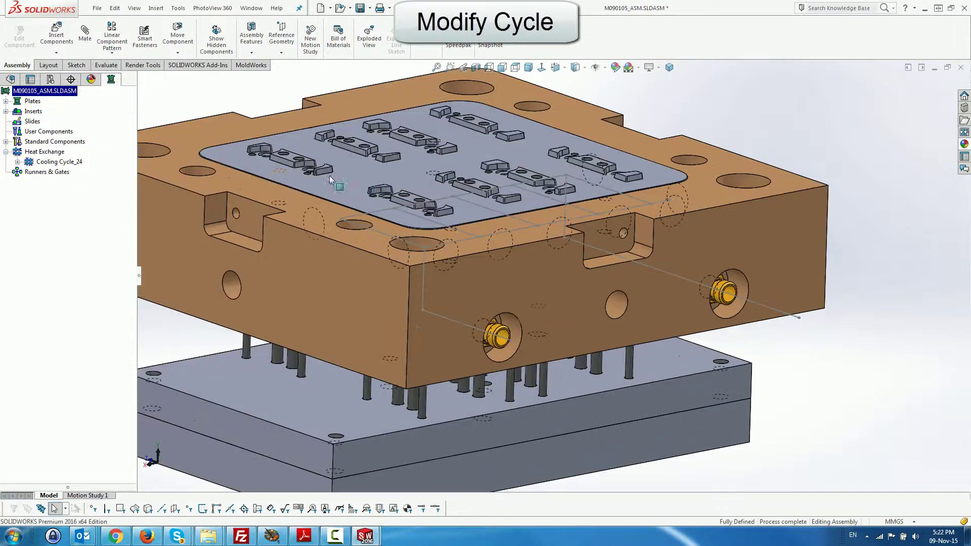
pyautogui.rightClick(356, 178)
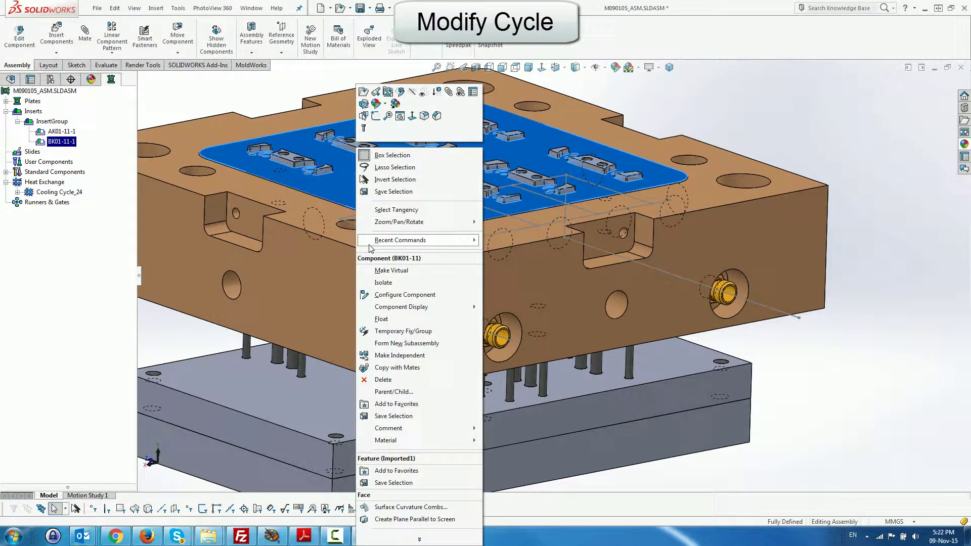
pyautogui.click(392, 283)
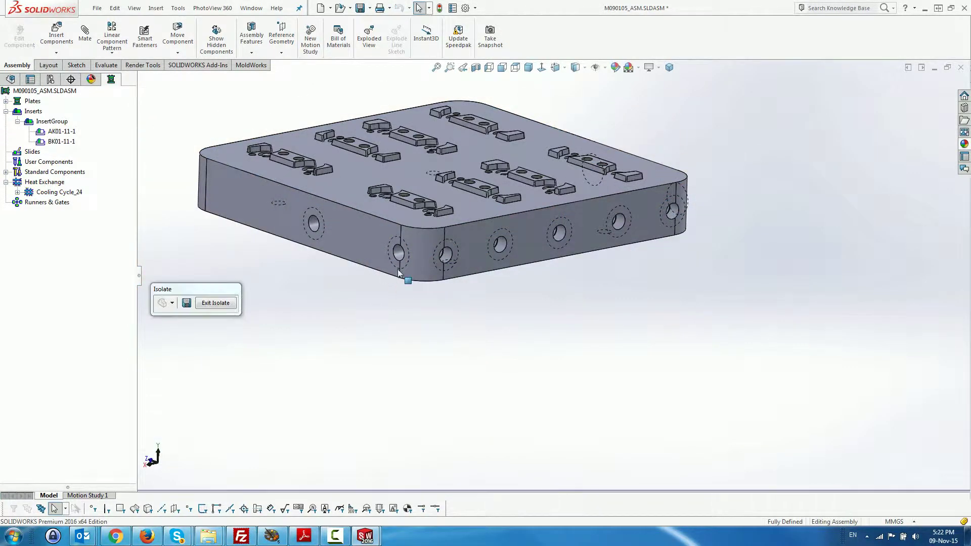
pyautogui.moveTo(447, 177); pyautogui.dragTo(448, 202, button='middle')
pyautogui.scroll(-5, 448, 202)
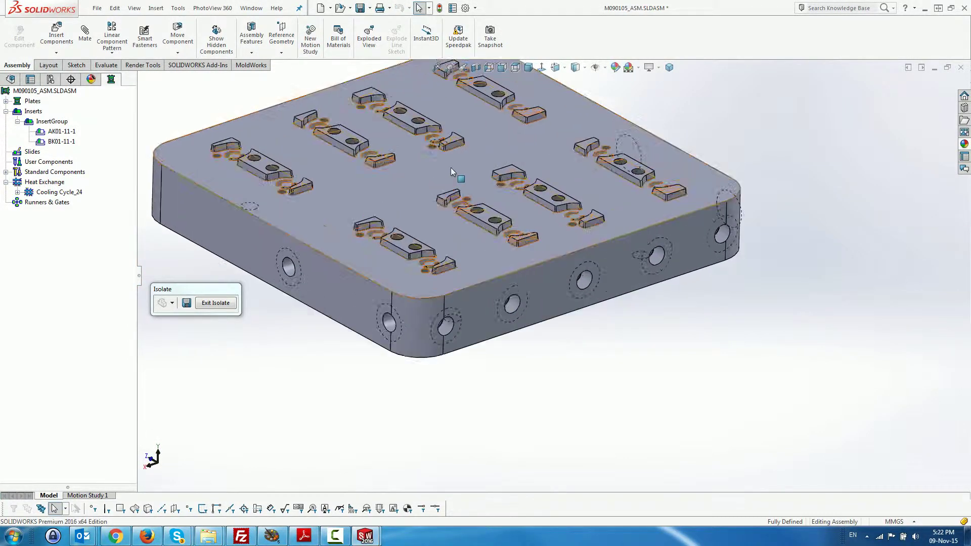
pyautogui.rightClick(42, 94)
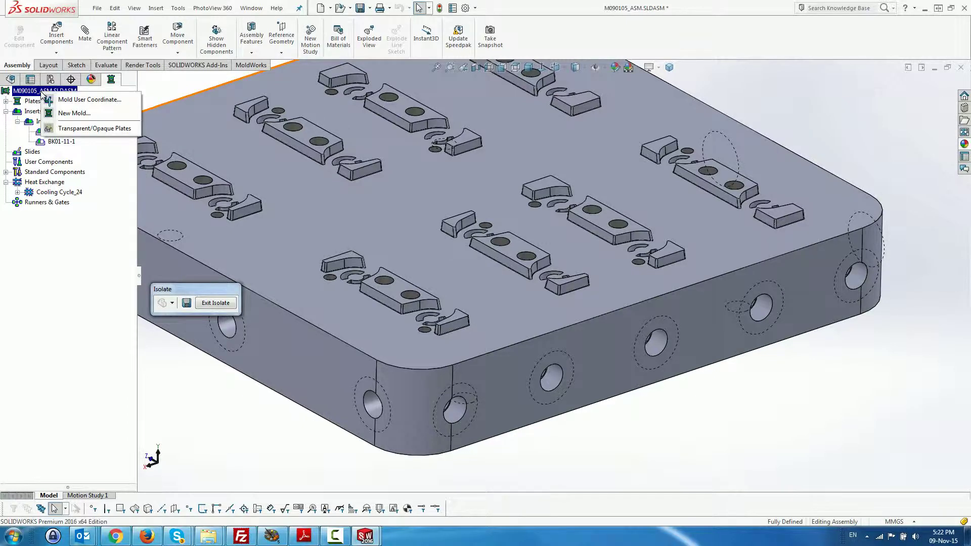
# - Select Water-Pipe2 behind the channel face and expand 1/8 Rc Tapped Hole1 to reveal Plug-1
pyautogui.click(81, 100)
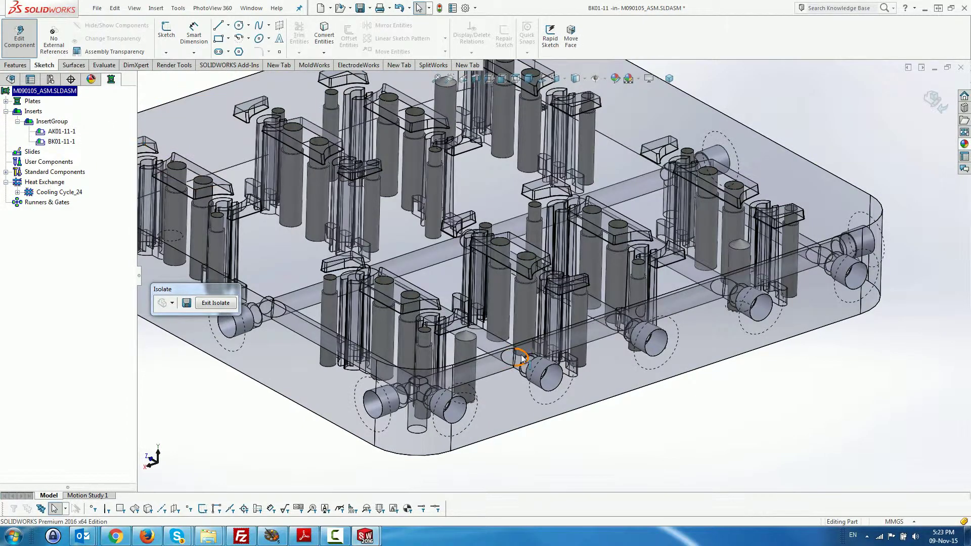
pyautogui.rightClick(489, 372)
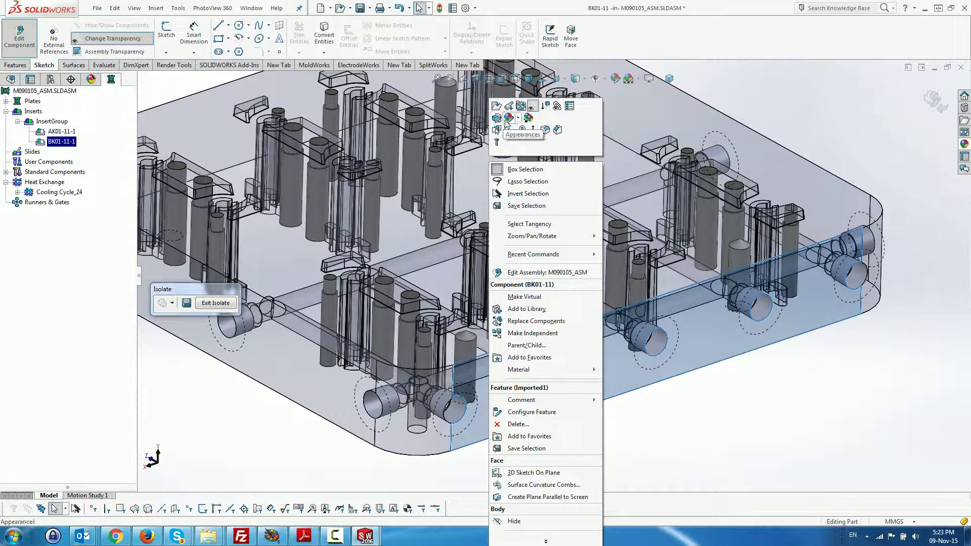
pyautogui.click(496, 130)
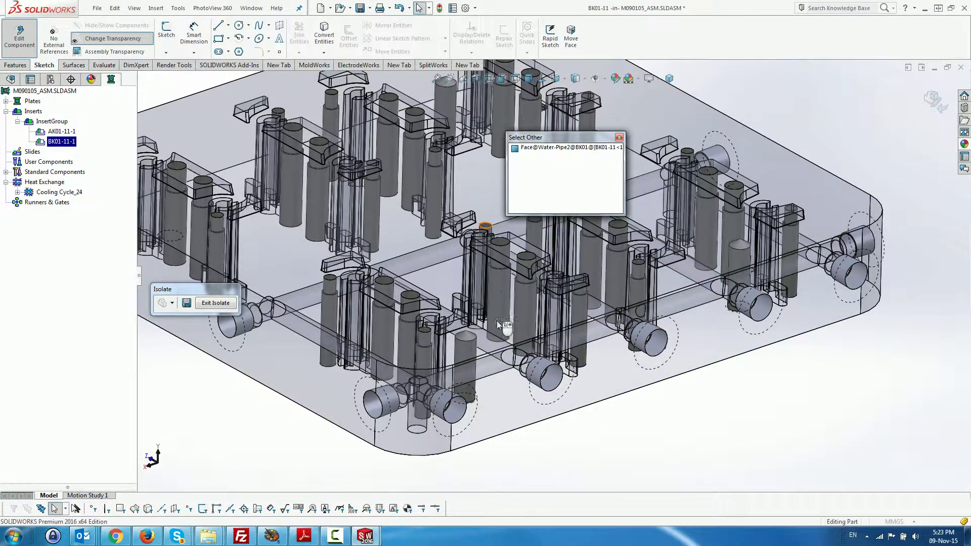
pyautogui.click(496, 365)
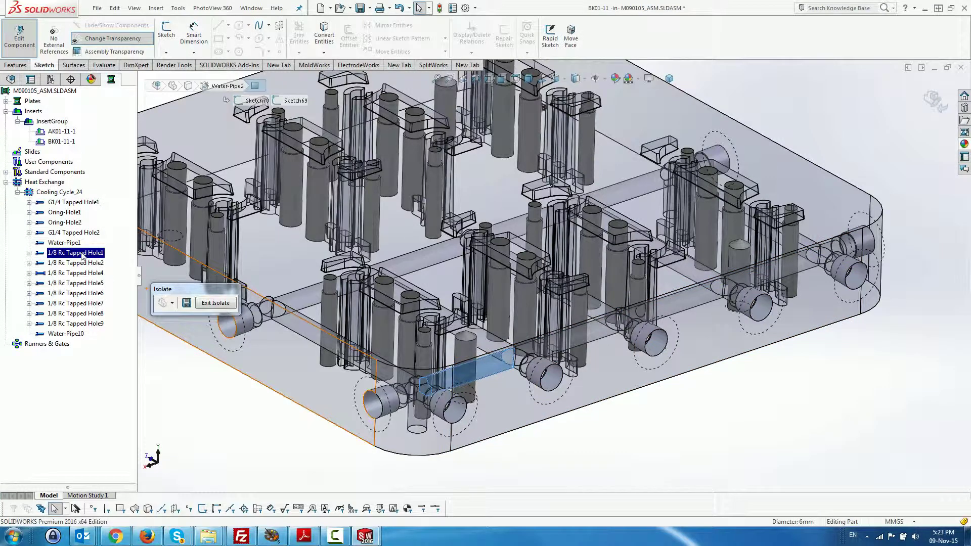
pyautogui.click(29, 253)
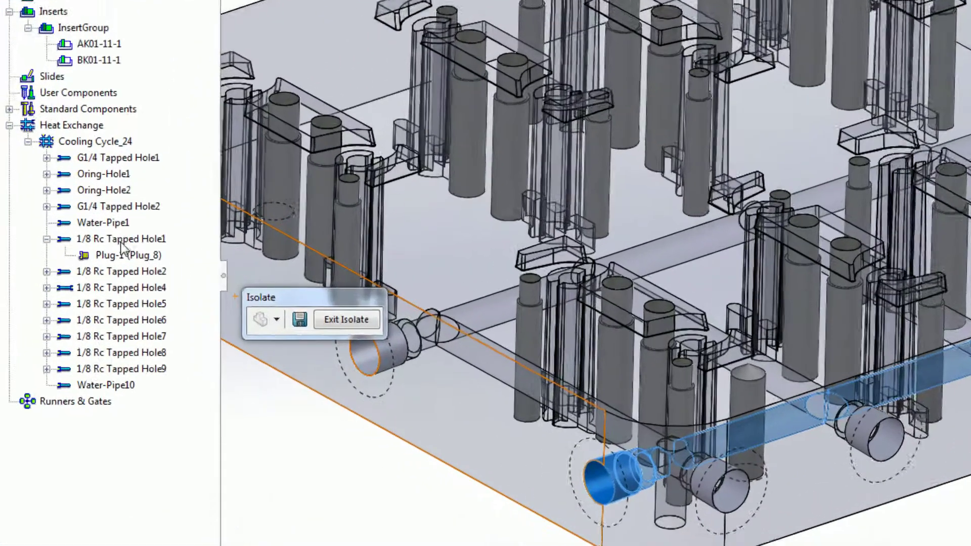
pyautogui.click(76, 253)
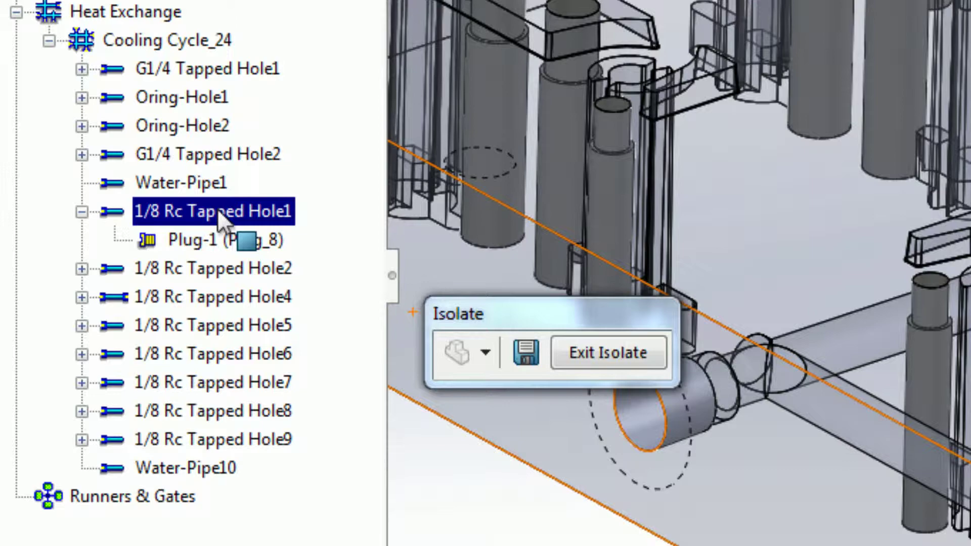
# - Add two Threadless Plug_6 plugs to 1/8 Rc Tapped Hole1 at 40 mm and 110 mm offsets
pyautogui.rightClick(217, 208)
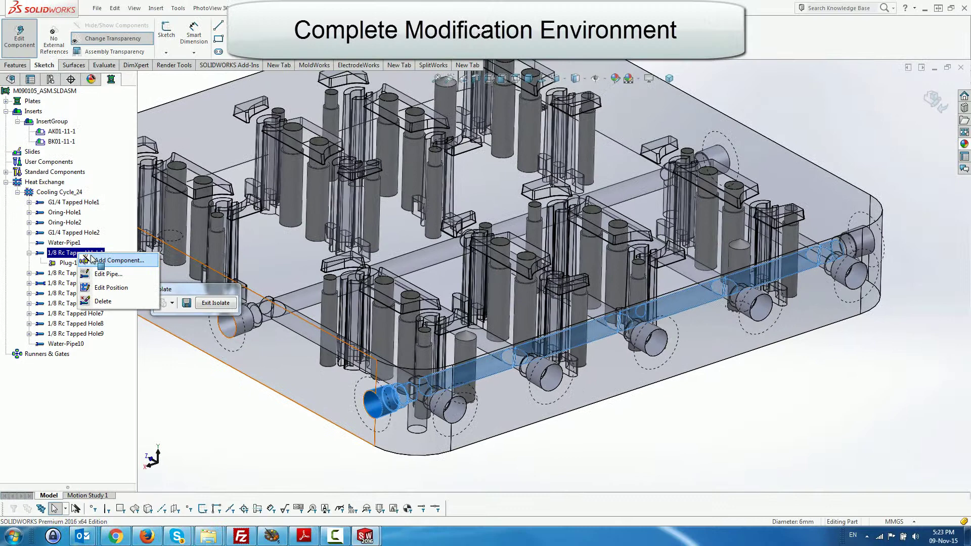
pyautogui.click(246, 231)
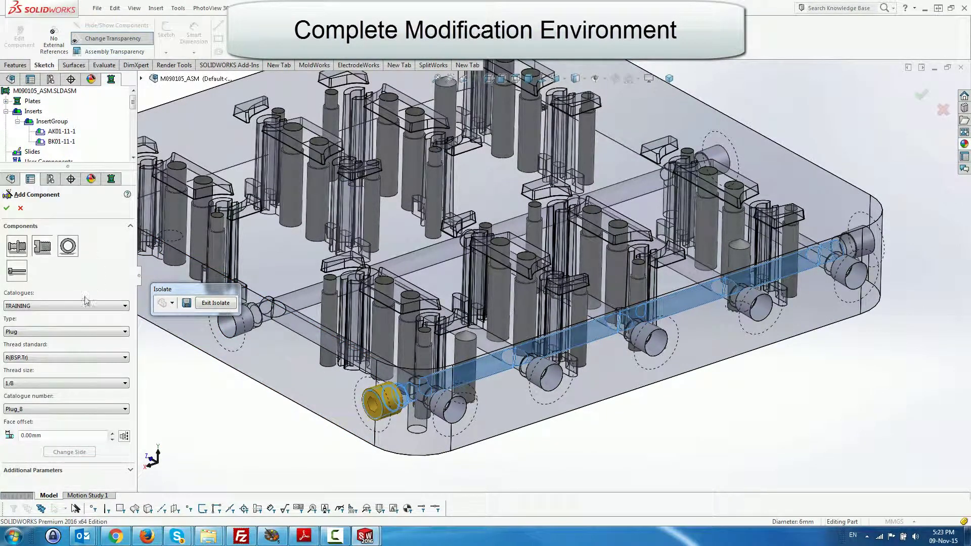
pyautogui.click(65, 332)
pyautogui.click(60, 349)
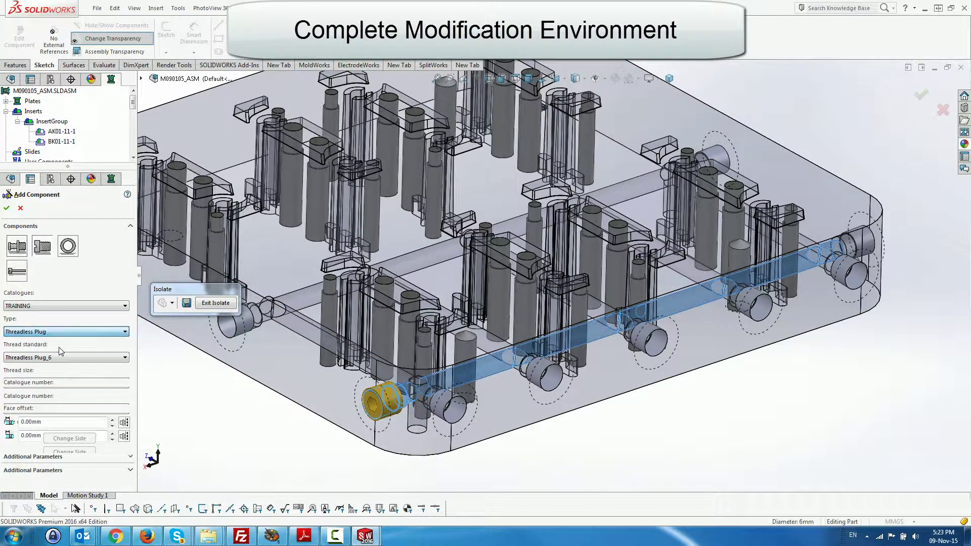
pyautogui.click(112, 382)
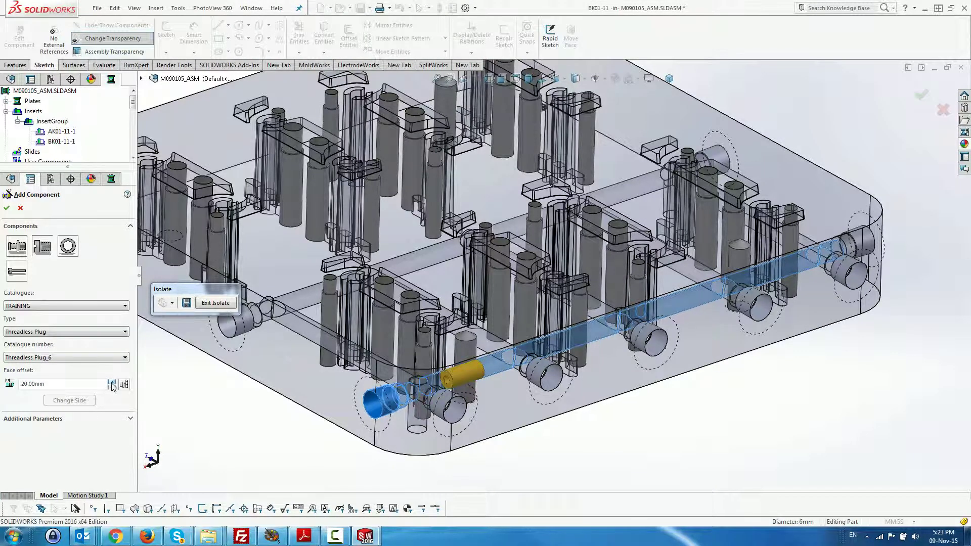
pyautogui.click(112, 382)
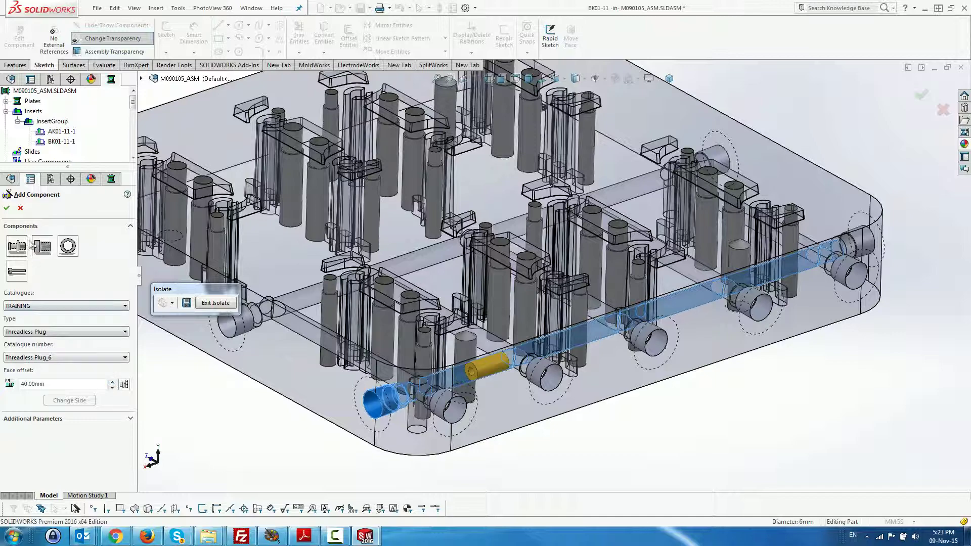
pyautogui.click(7, 208)
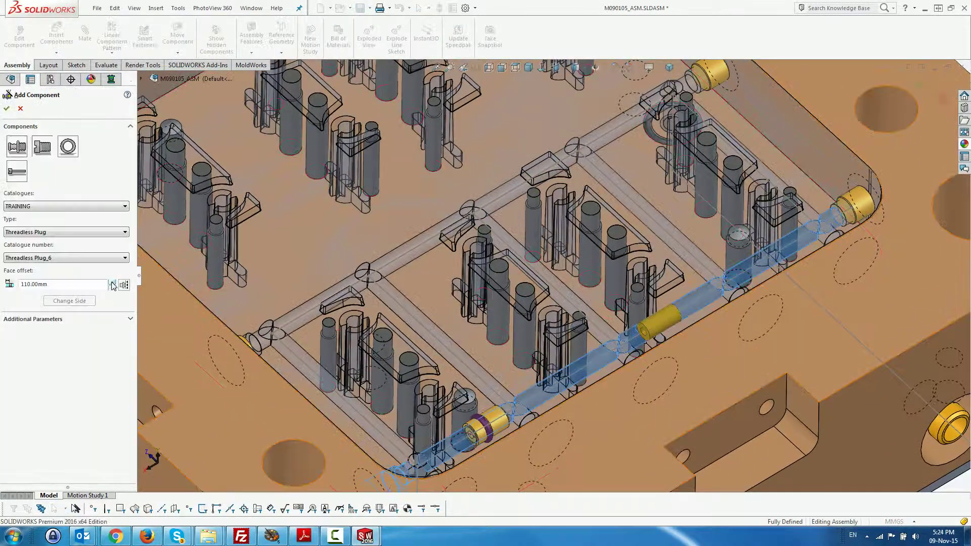
pyautogui.click(12, 112)
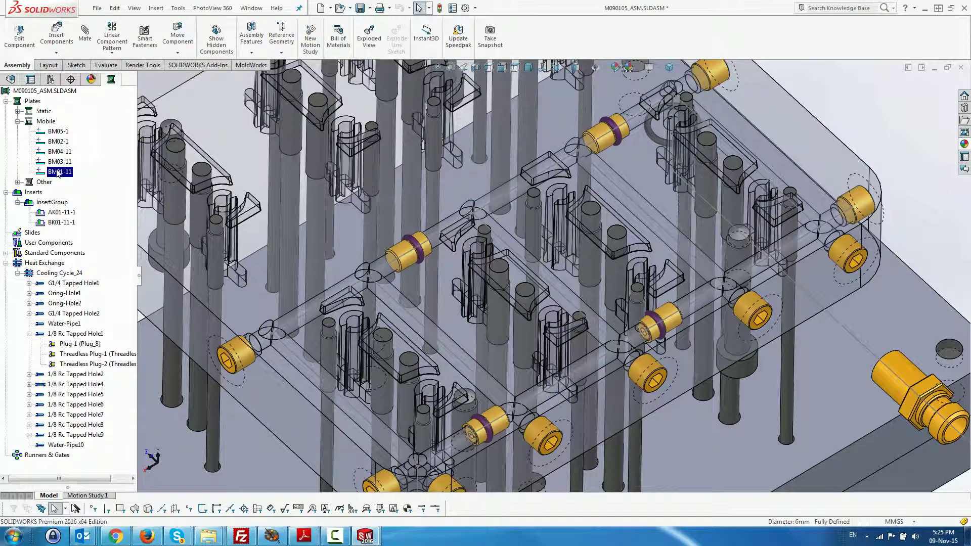
# - Clear the selection, zoom to fit, and reopen the cooling cycle with Edit Cycle
pyautogui.press('Escape')
pyautogui.press('f')
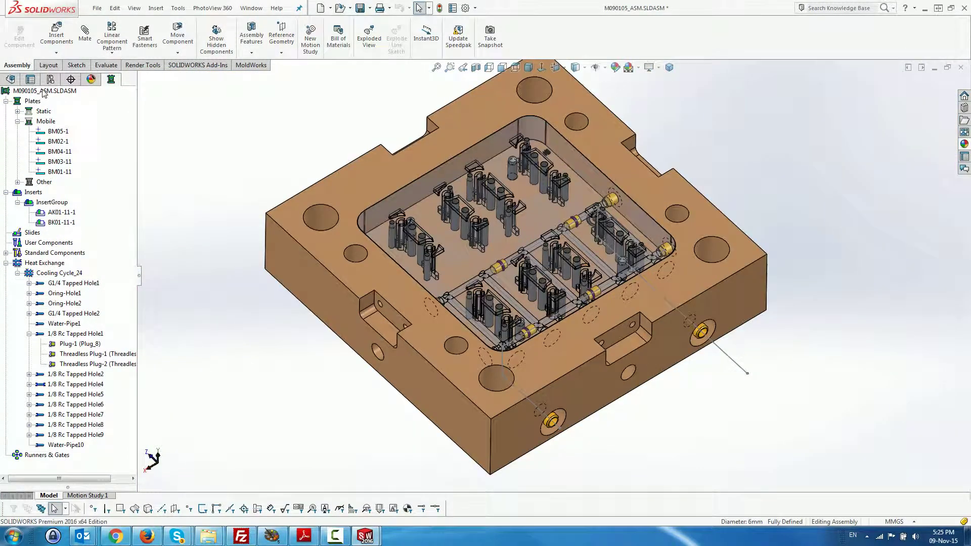
pyautogui.click(76, 126)
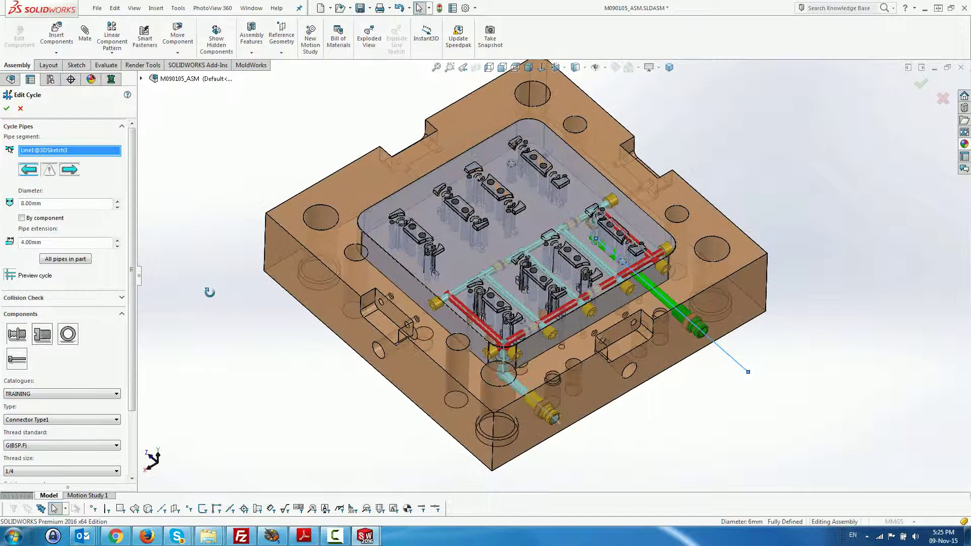
pyautogui.scroll(-3, 370, 330)
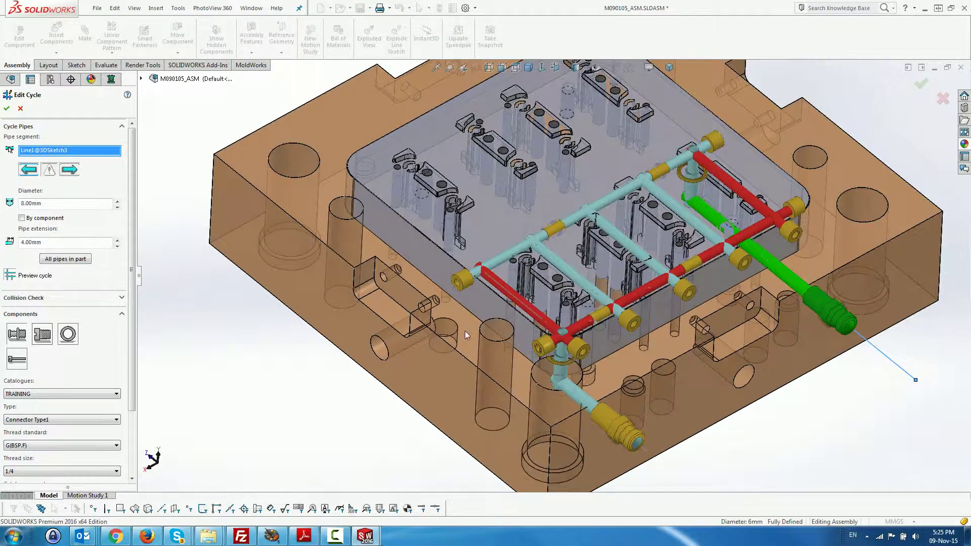
pyautogui.scroll(-3, 585, 332)
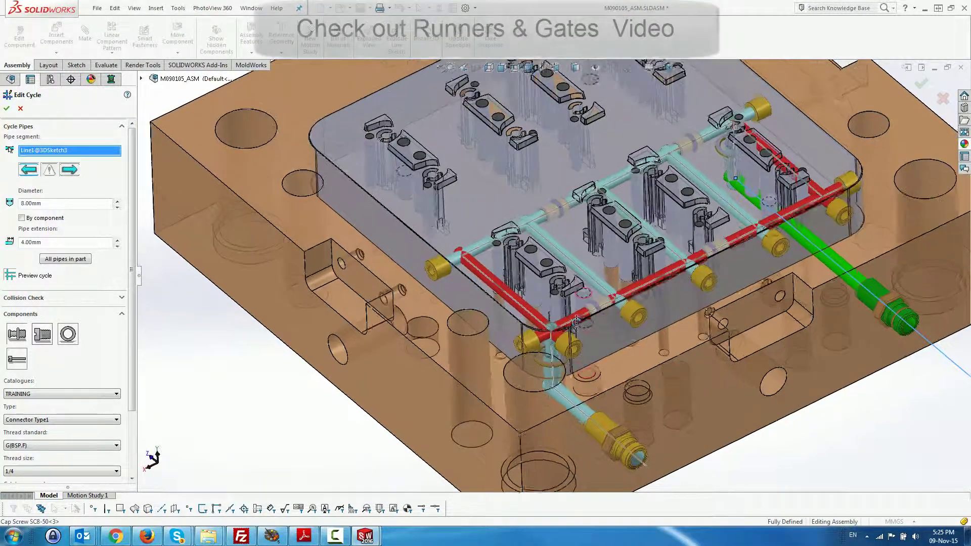